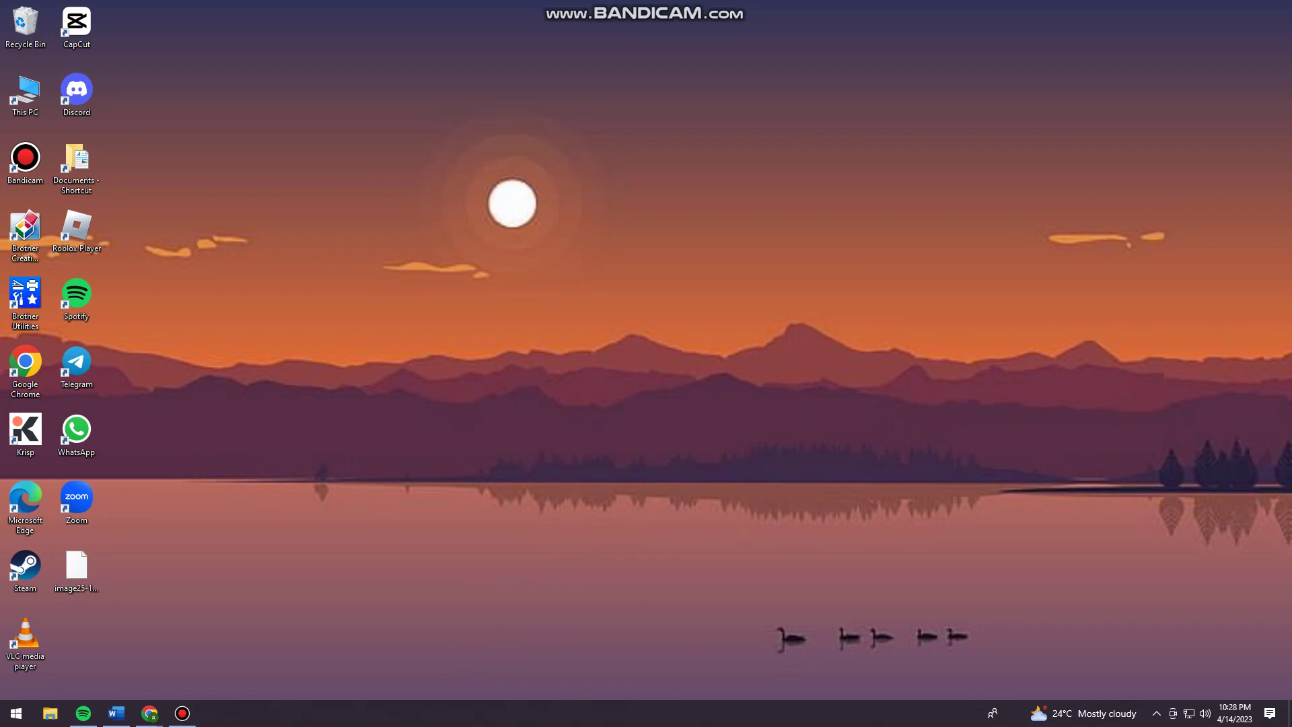
Close the channel settings and return to the #1 channel in sample's server
{"action": "left_click", "coordinate": [77, 94]}
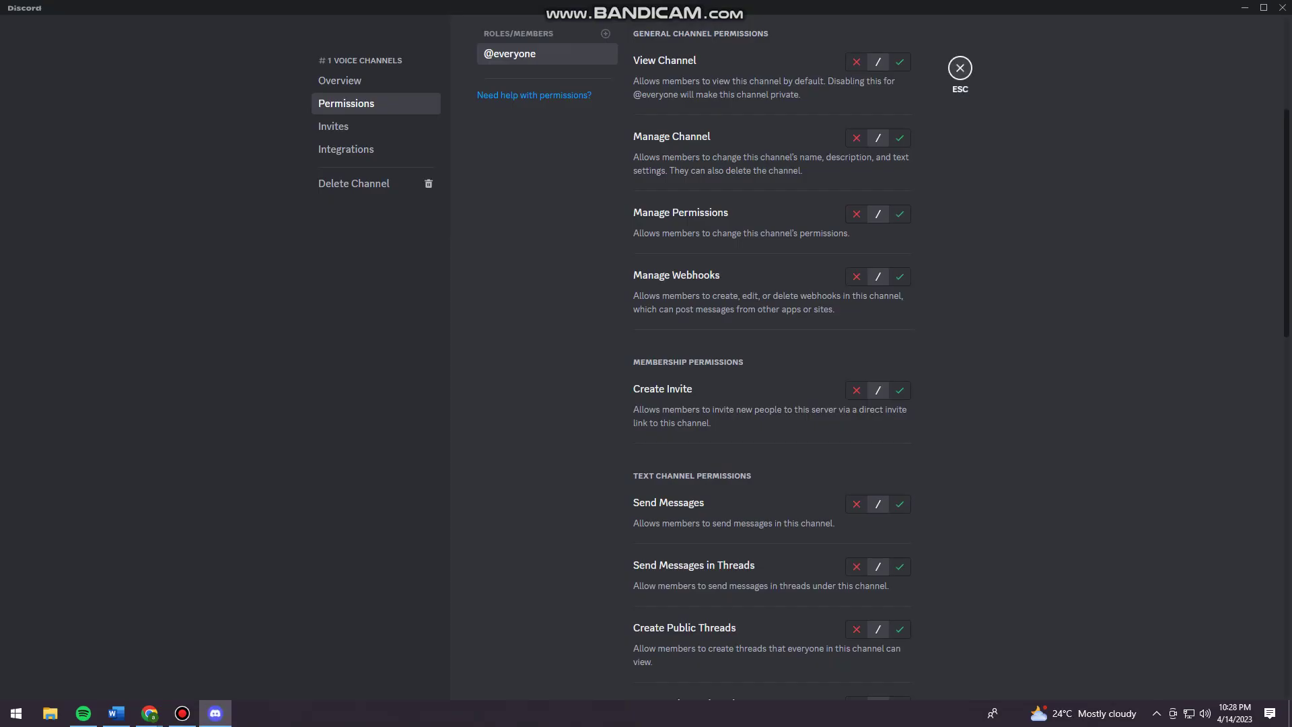
{"action": "key", "text": "Escape"}
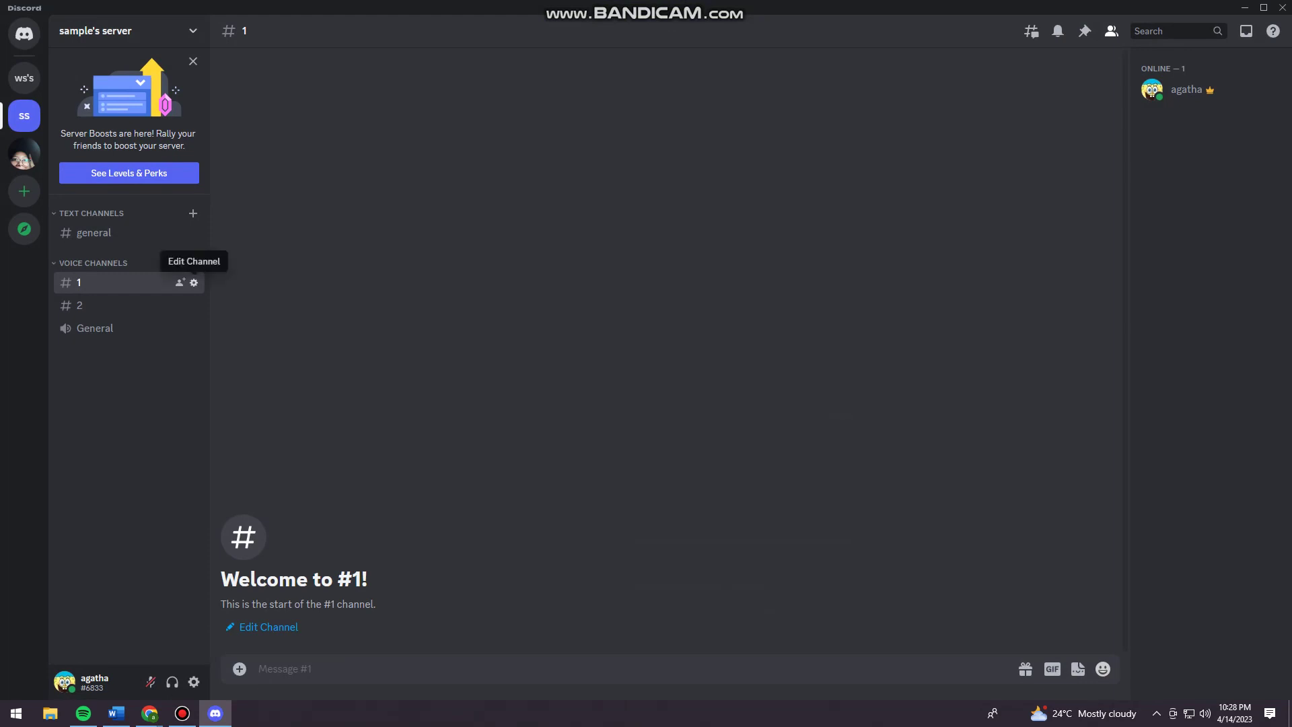
{"action": "left_click_drag", "start_coordinate": [192, 281], "coordinate": [184, 275]}
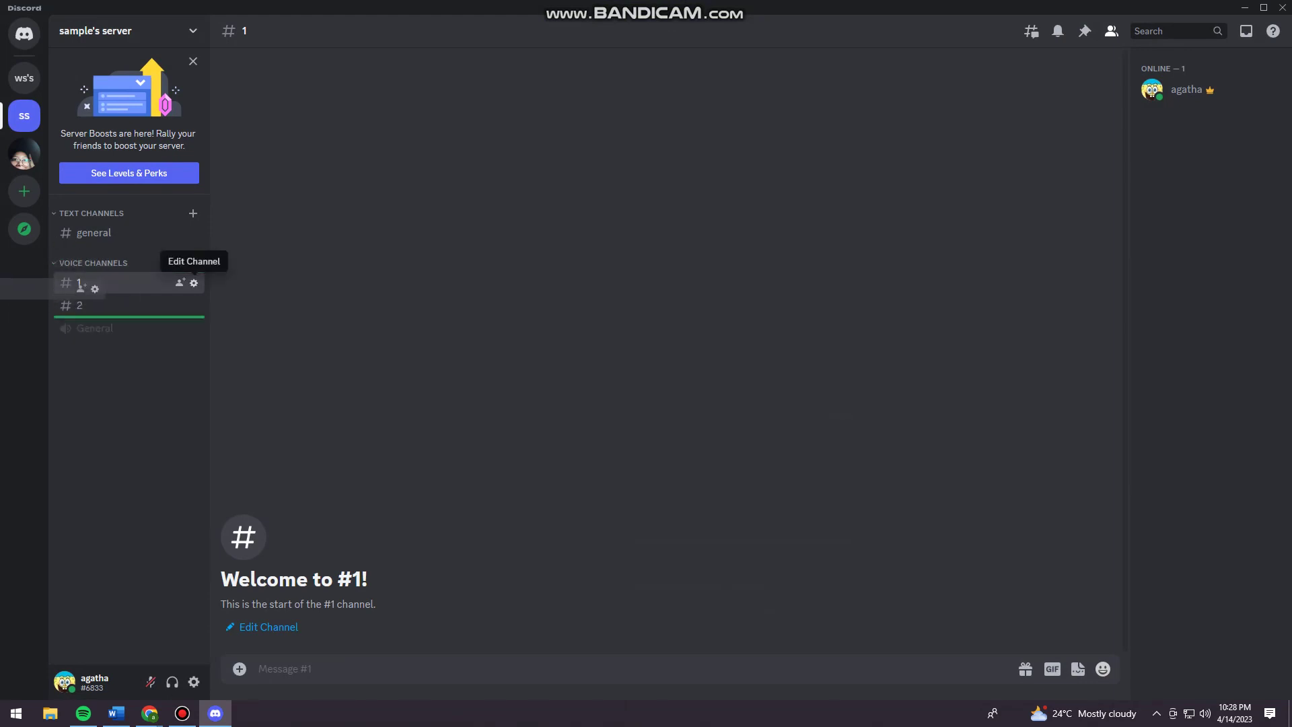
{"action": "left_click_drag", "start_coordinate": [185, 276], "coordinate": [192, 283]}
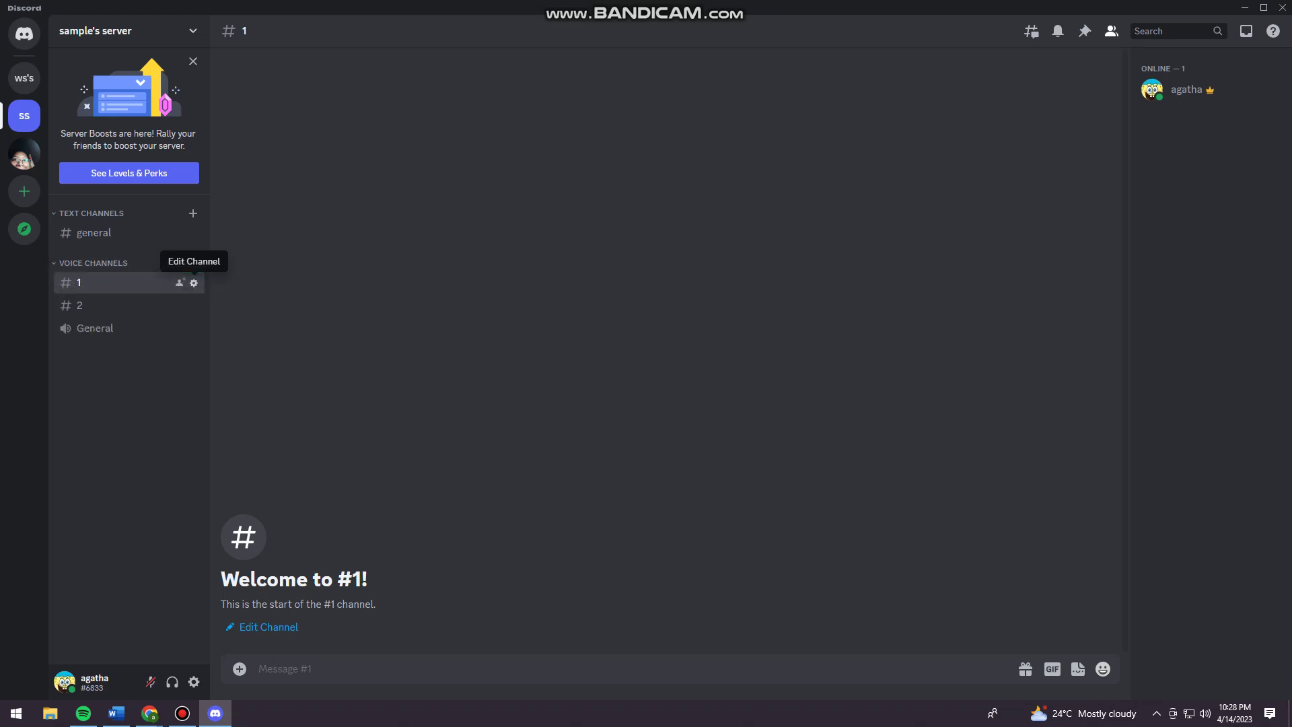
{"action": "left_click", "coordinate": [194, 283]}
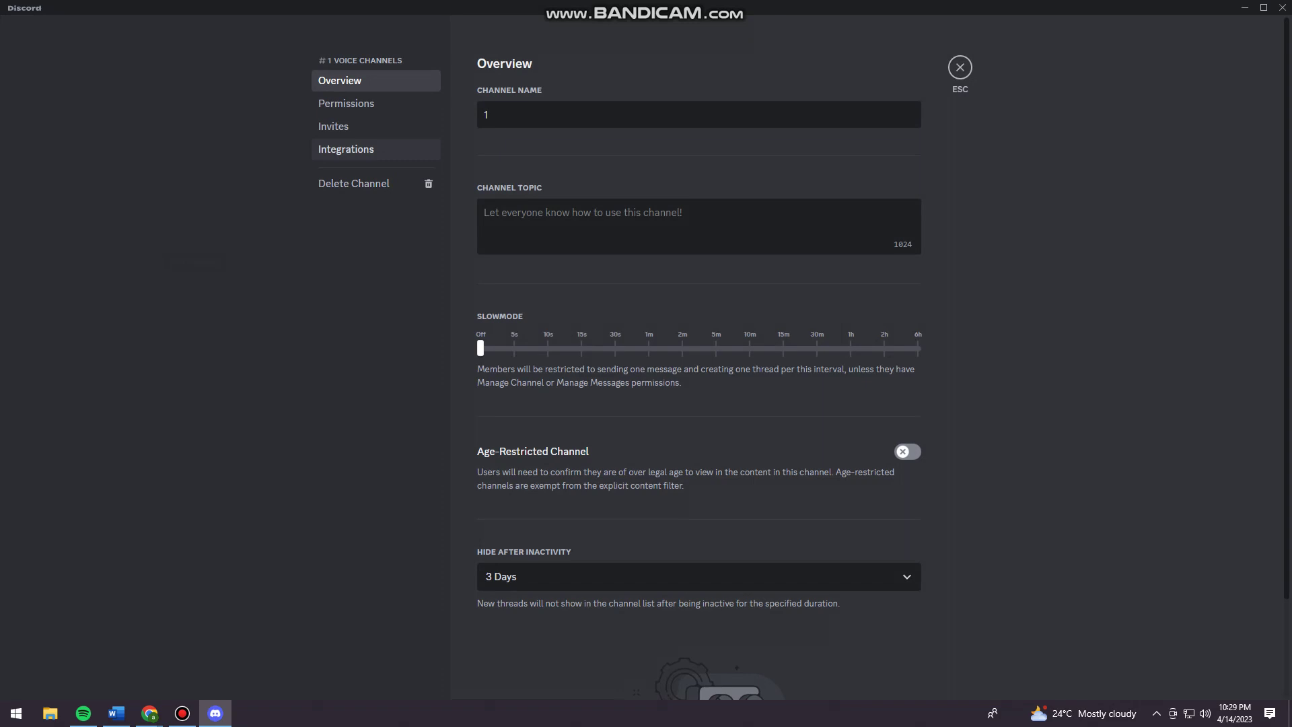
{"action": "left_click", "coordinate": [346, 103]}
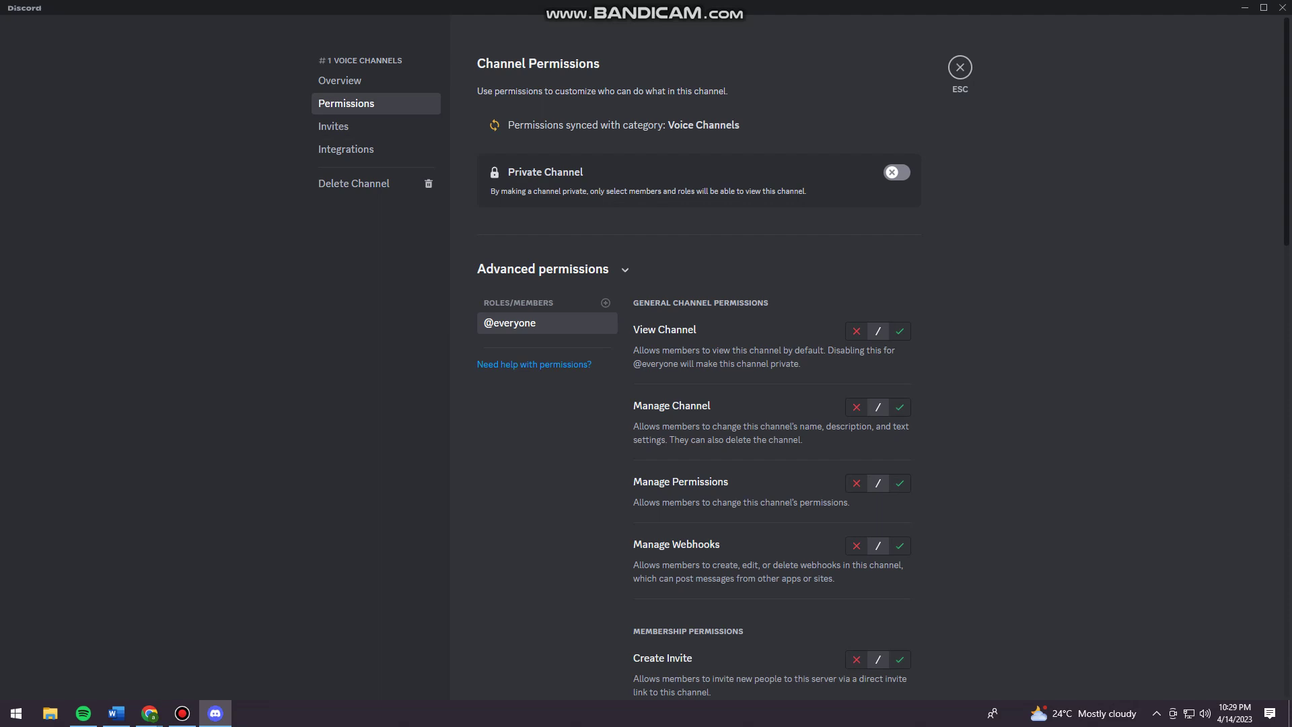
Open the ADD: Role/Member list under Advanced permissions
{"action": "left_click", "coordinate": [604, 302]}
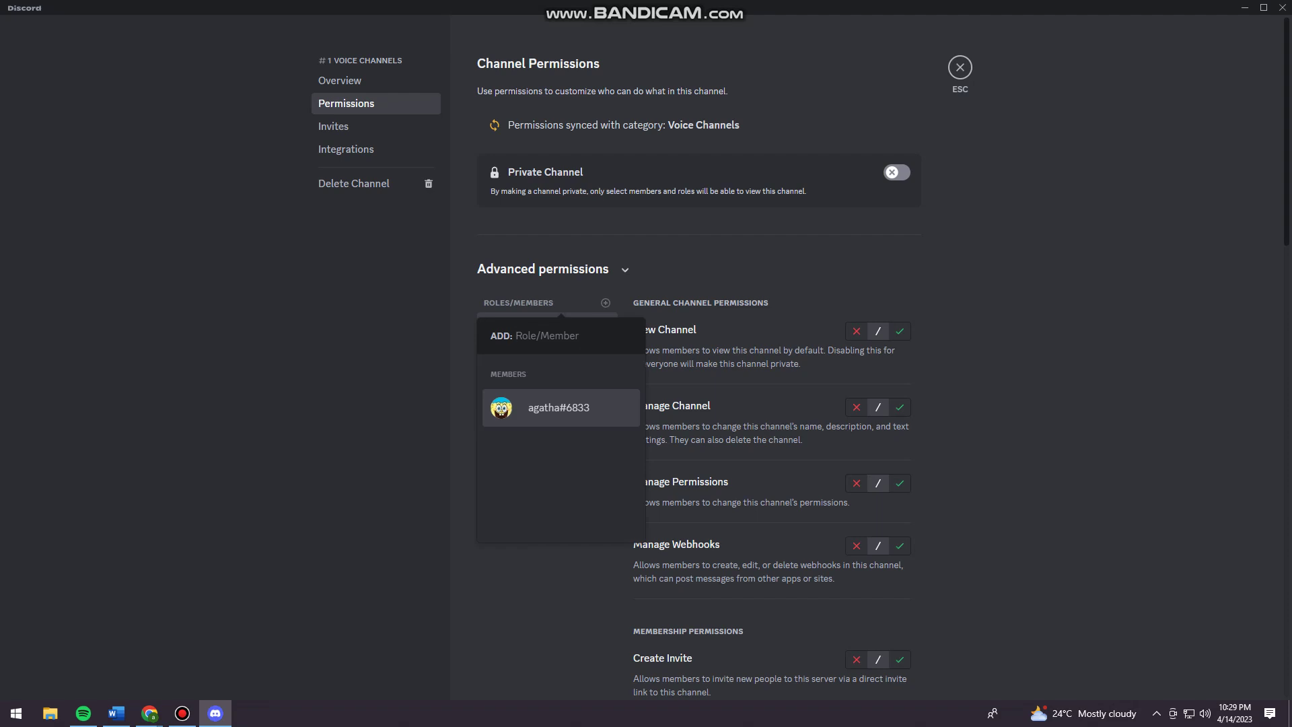
{"action": "key", "text": "Escape"}
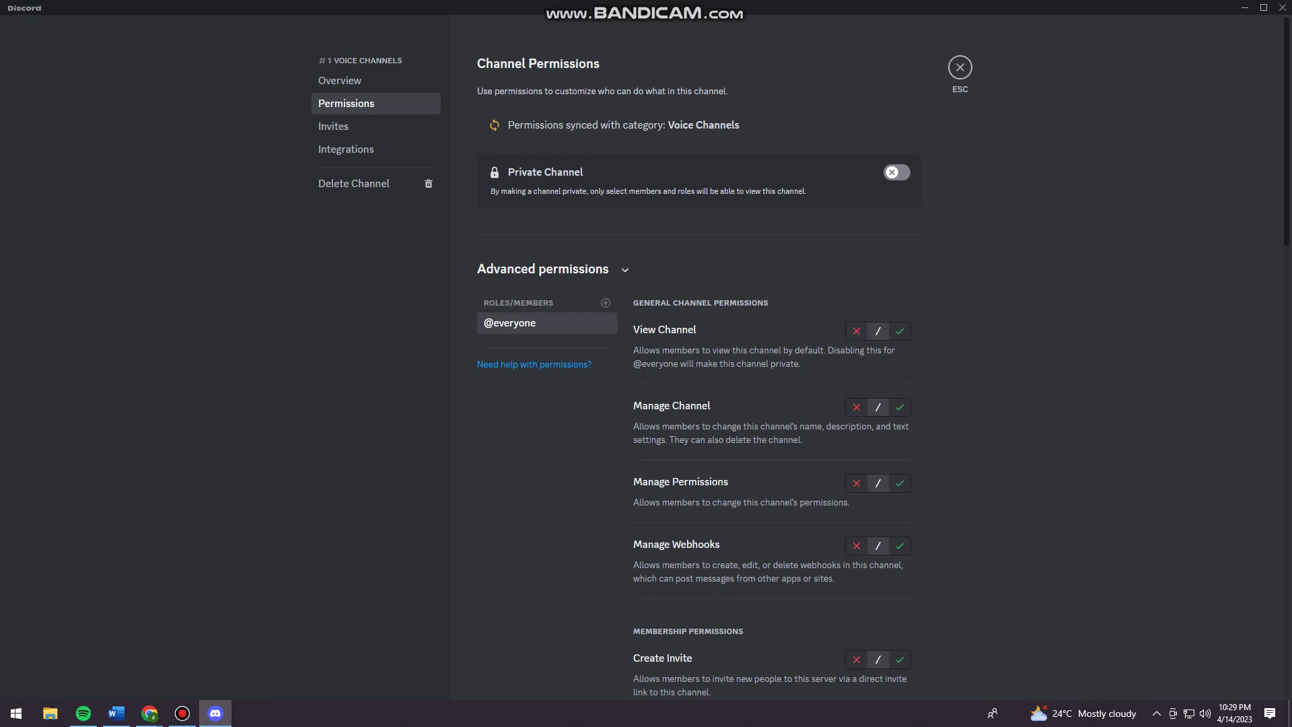
{"action": "left_click", "coordinate": [900, 330]}
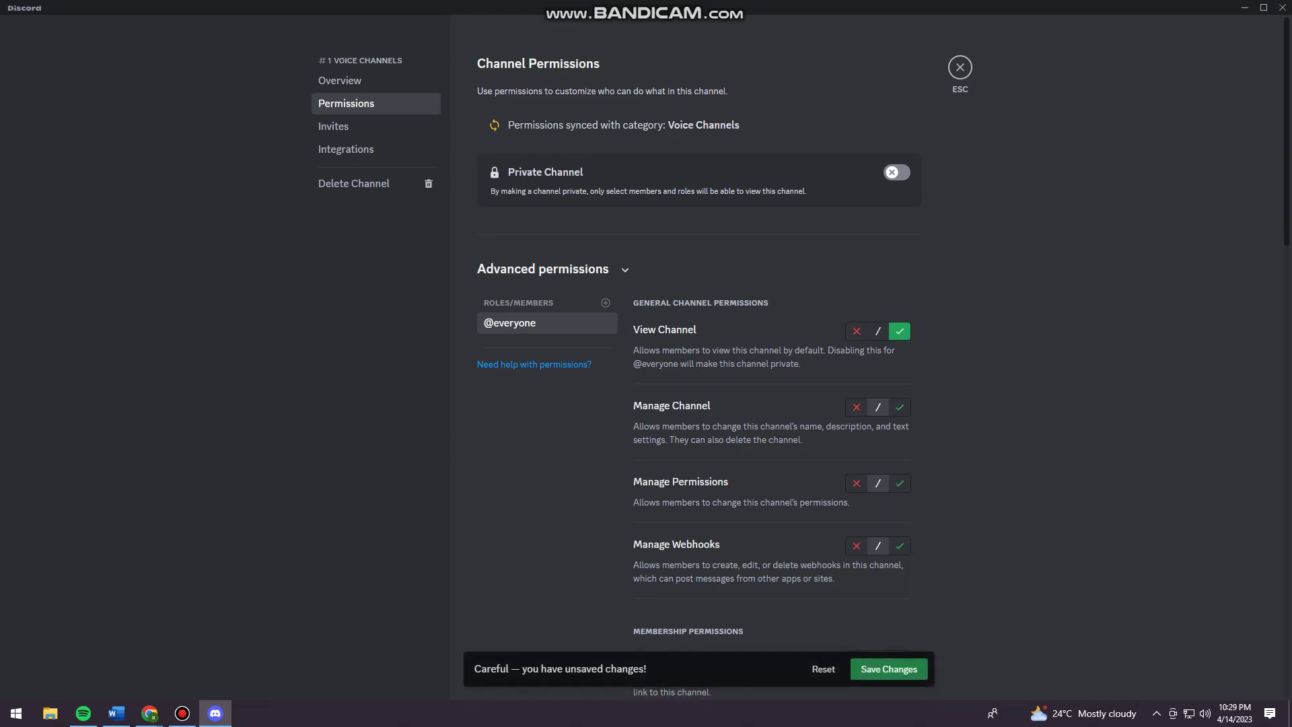
{"action": "left_click", "coordinate": [896, 172]}
{"action": "scroll", "coordinate": [698, 404], "scroll_direction": "down", "scroll_amount": 2}
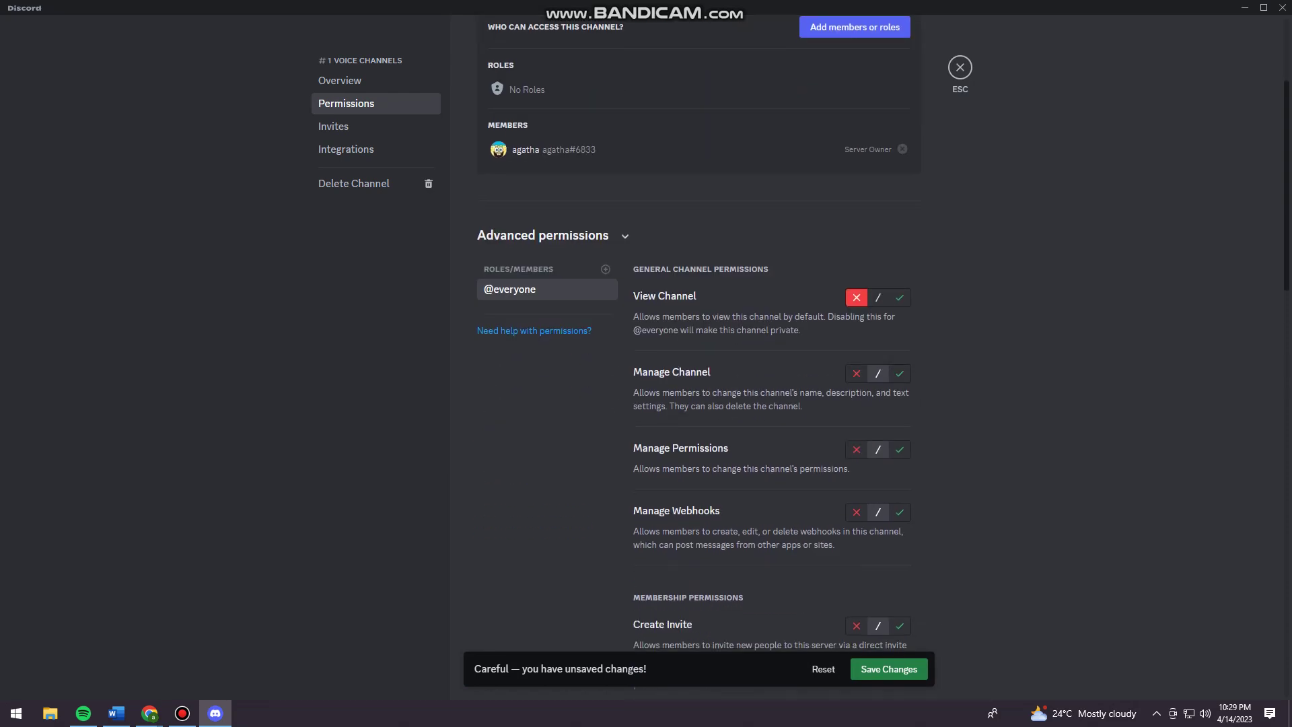
{"action": "scroll", "coordinate": [693, 356], "scroll_direction": "down", "scroll_amount": 1}
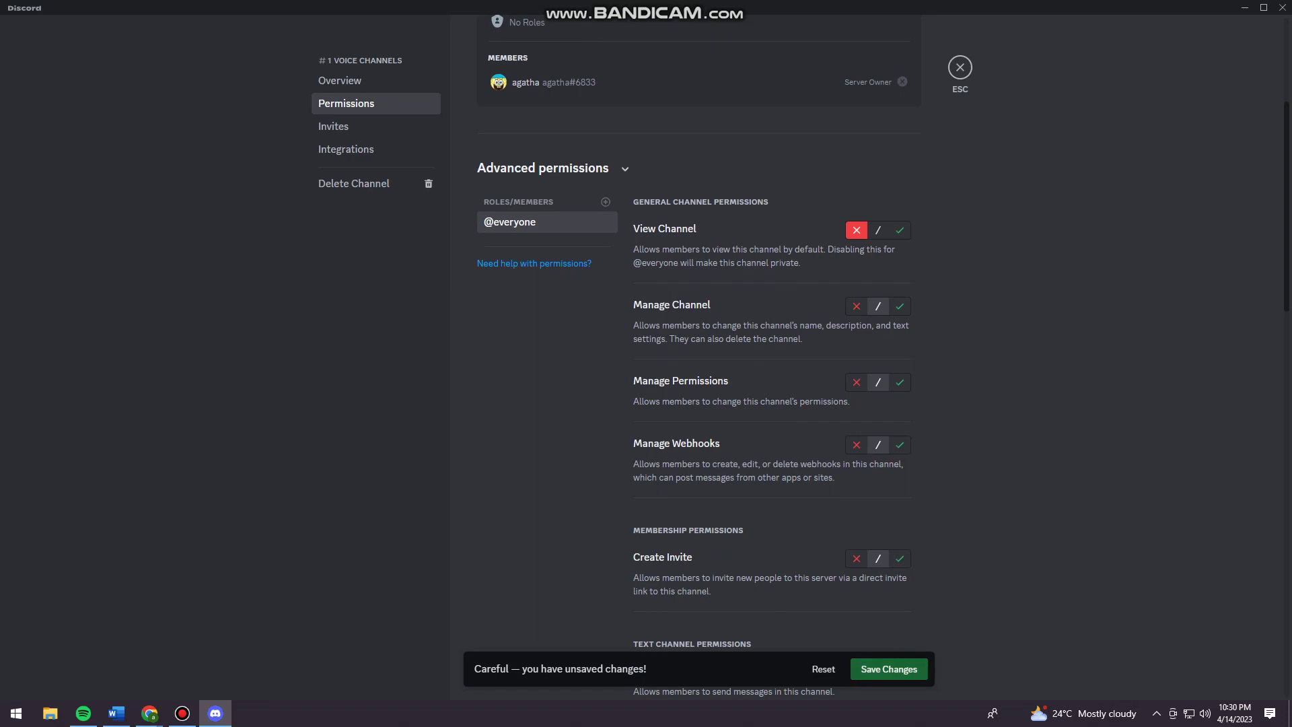
{"action": "left_click", "coordinate": [889, 668]}
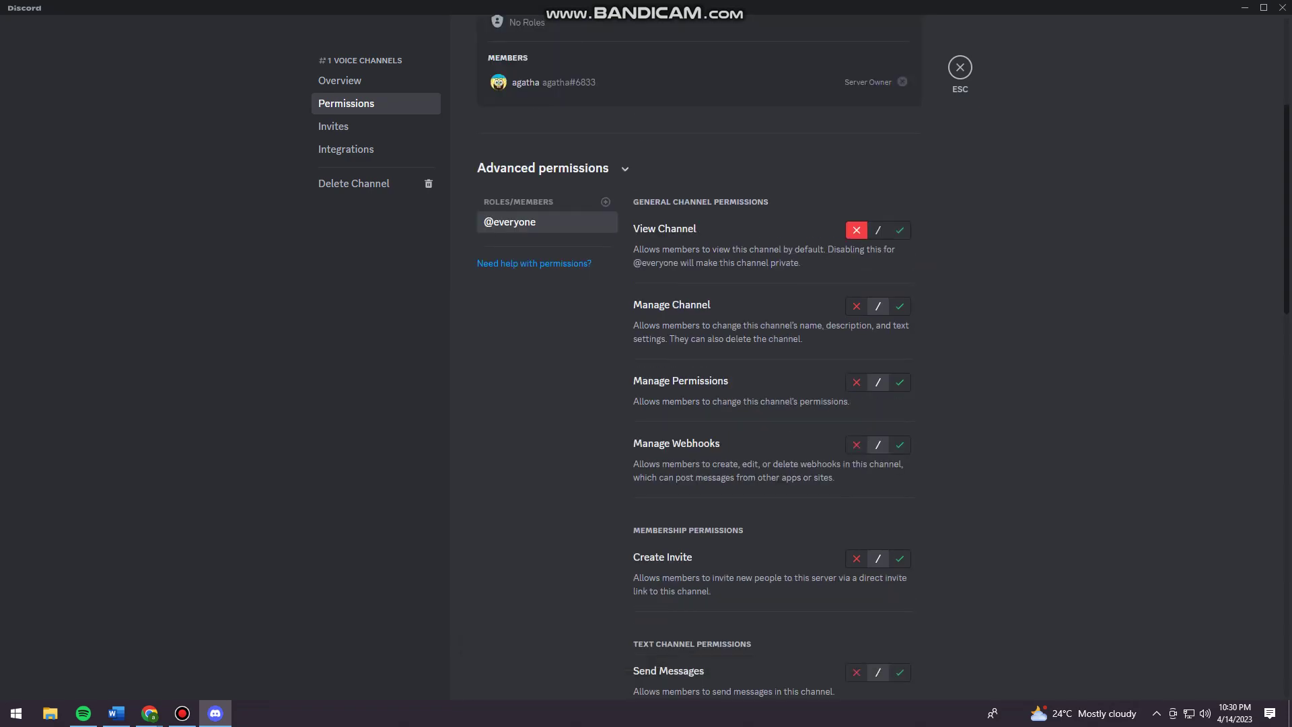
Exit channel settings so #1 appears as a private, owner-only channel
{"action": "left_click", "coordinate": [959, 66]}
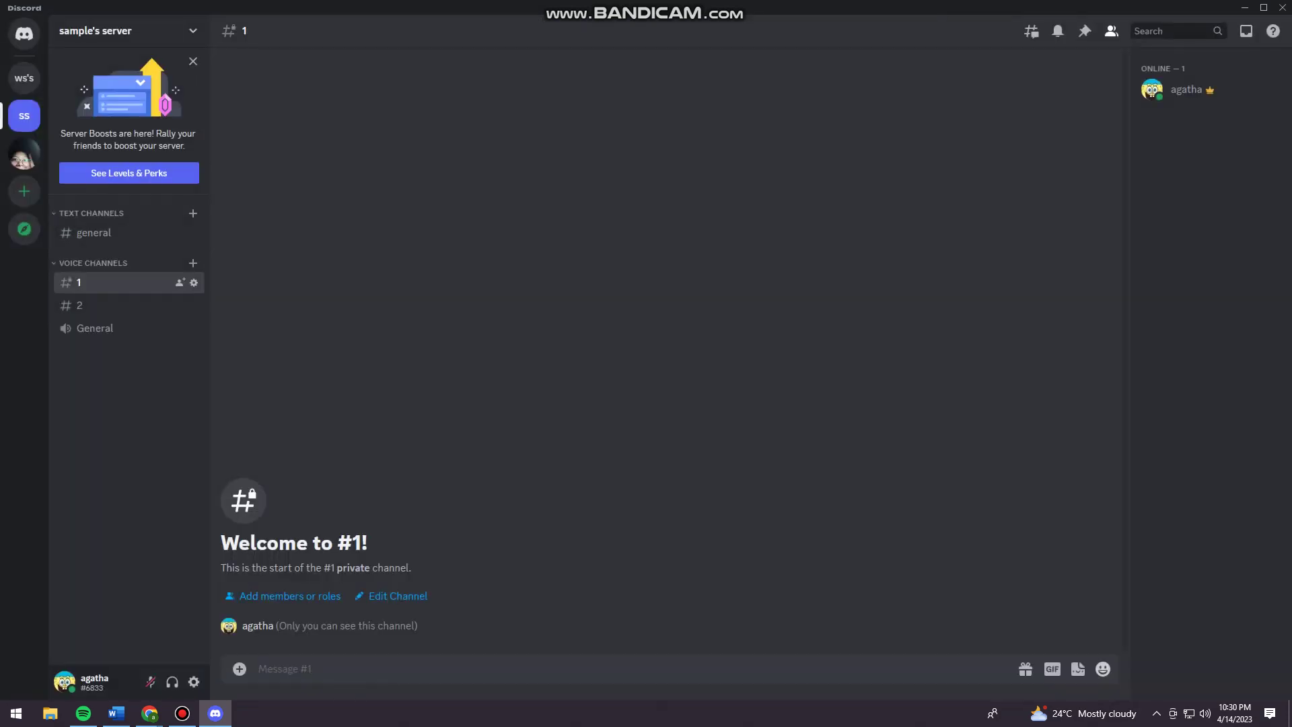